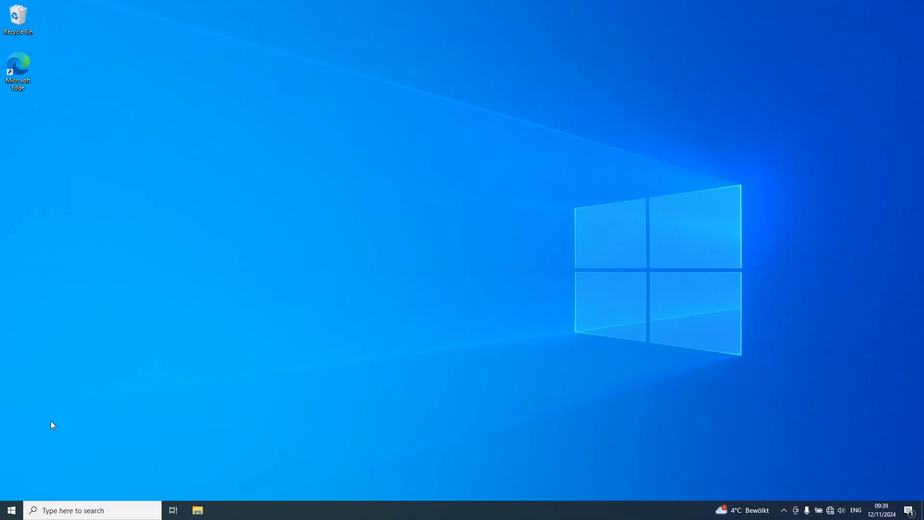
Open the Ethernet connection's properties in the Windows Network & Internet settings.
click(11, 511)
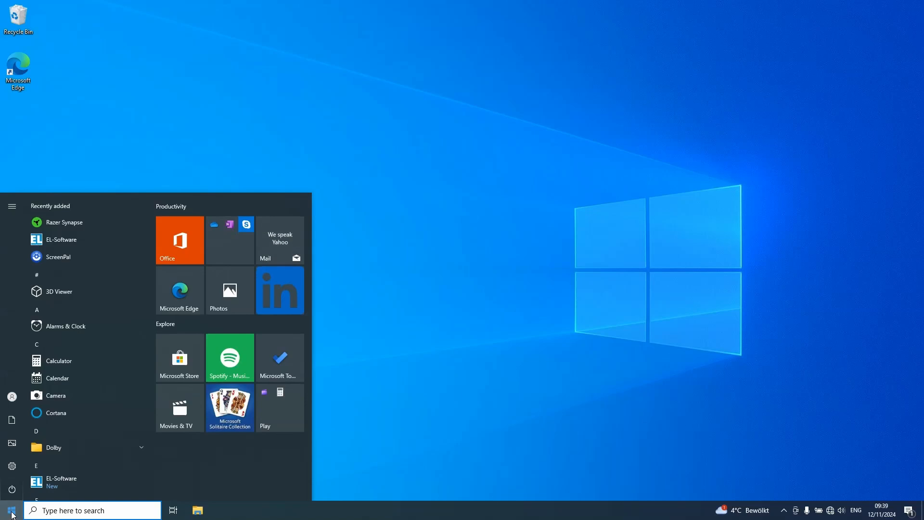
click(16, 470)
click(18, 471)
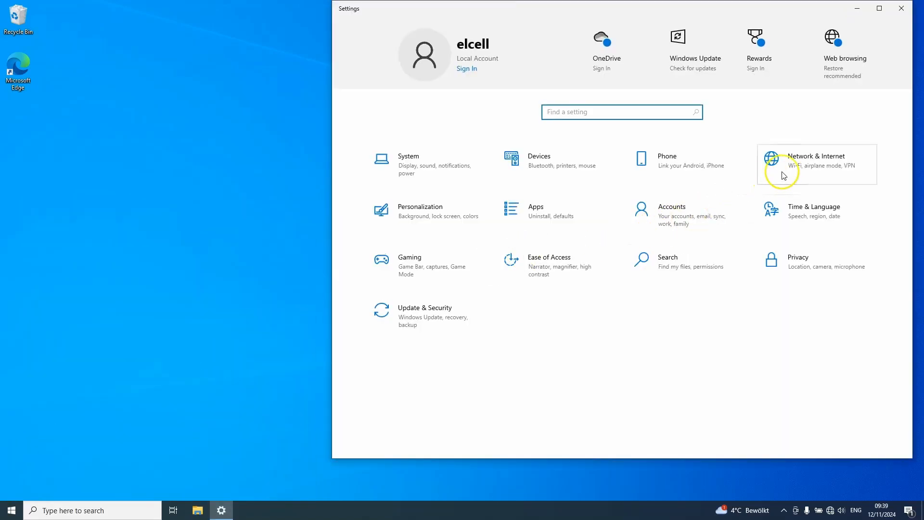
click(787, 172)
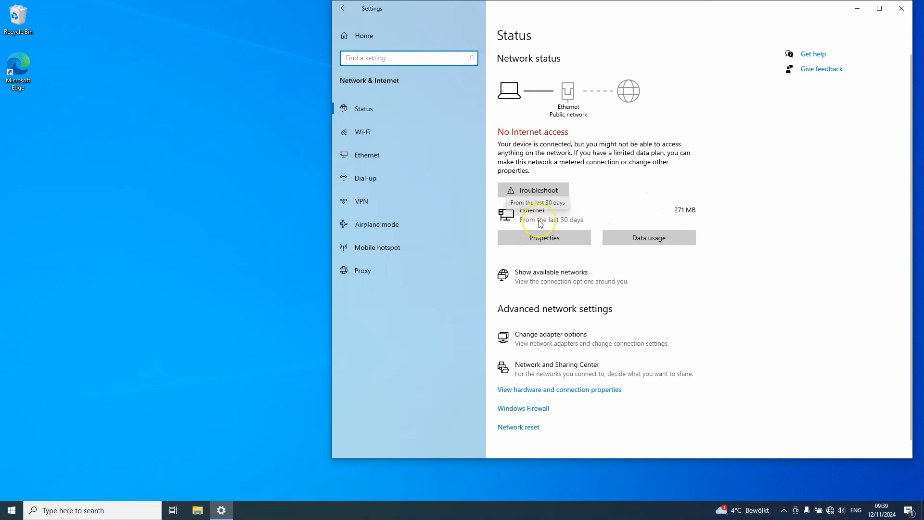
click(535, 238)
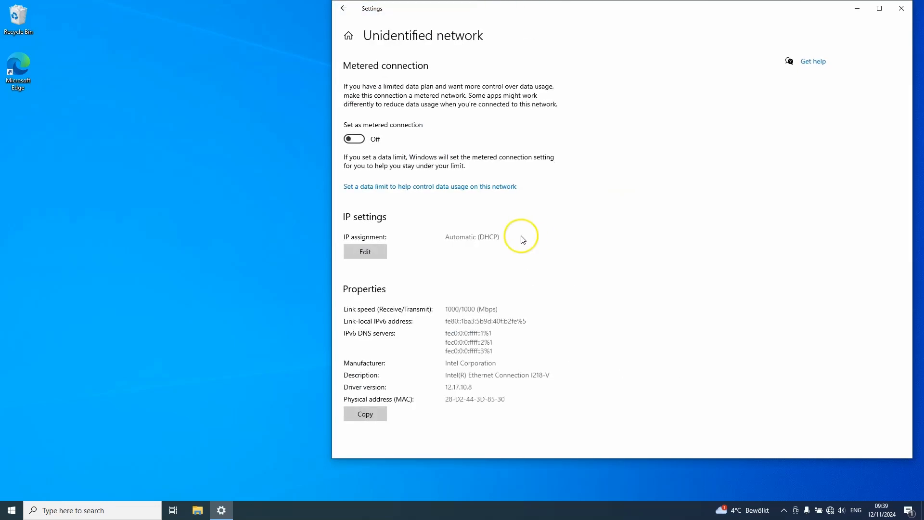
Change the Ethernet connection's IP assignment to Manual and turn on IPv4.
click(364, 252)
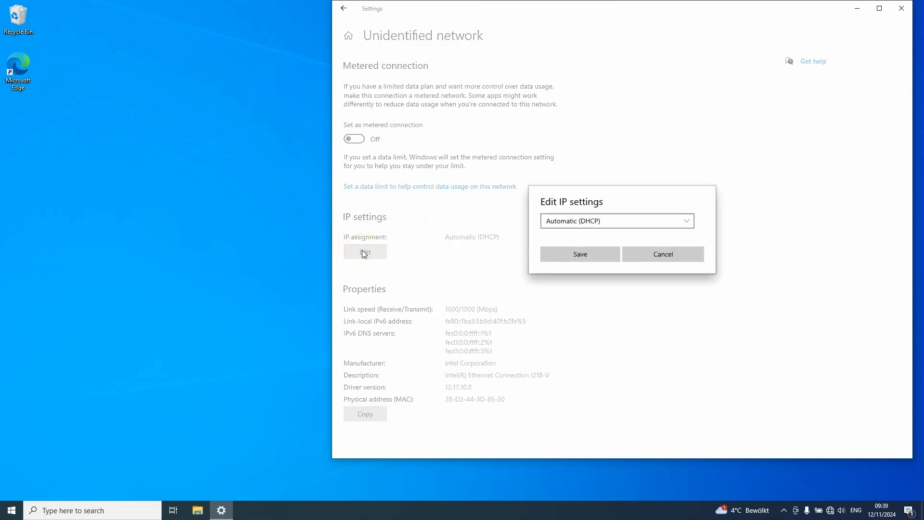
click(567, 221)
click(558, 237)
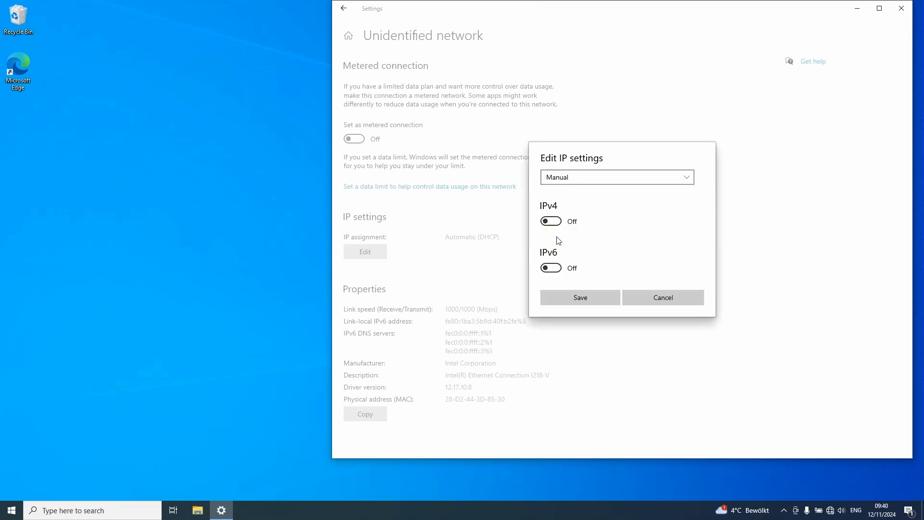
click(552, 223)
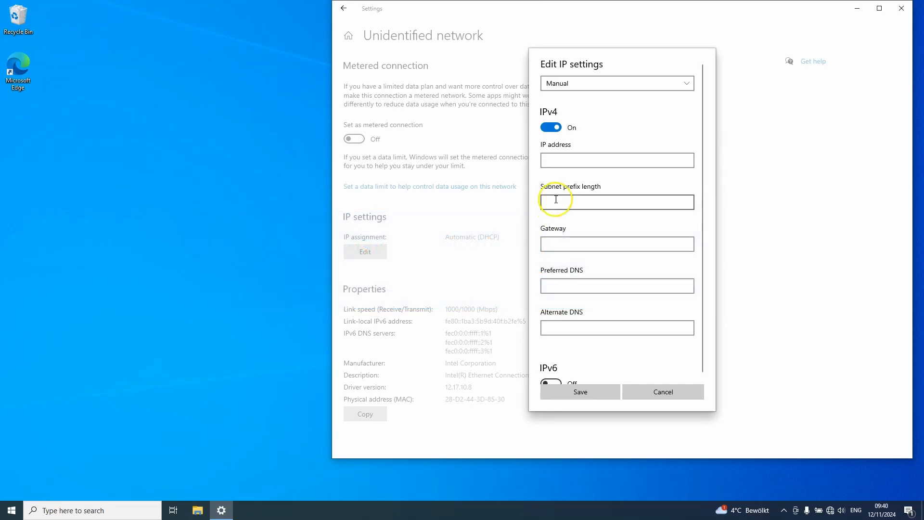
Set the IPv4 address to 192.168.67.2 and the subnet prefix length to 24.
click(553, 163)
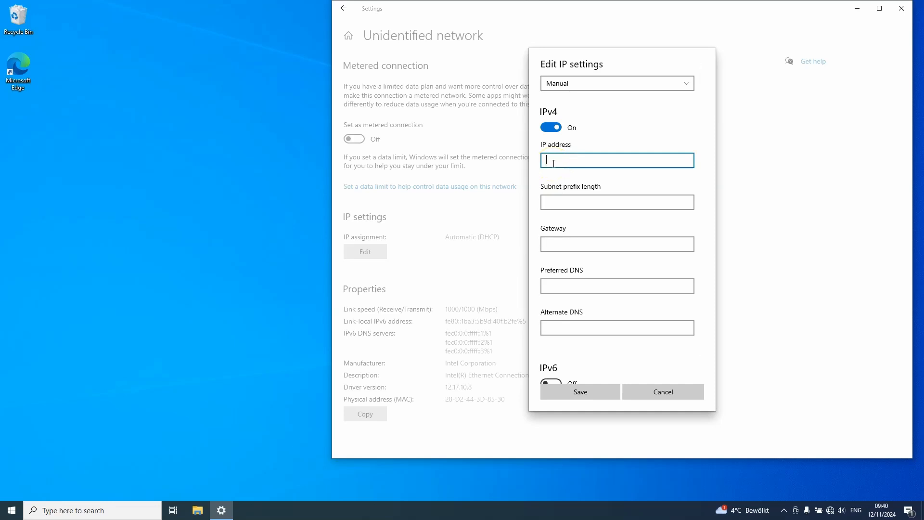
text(192.168.67.2)
click(558, 201)
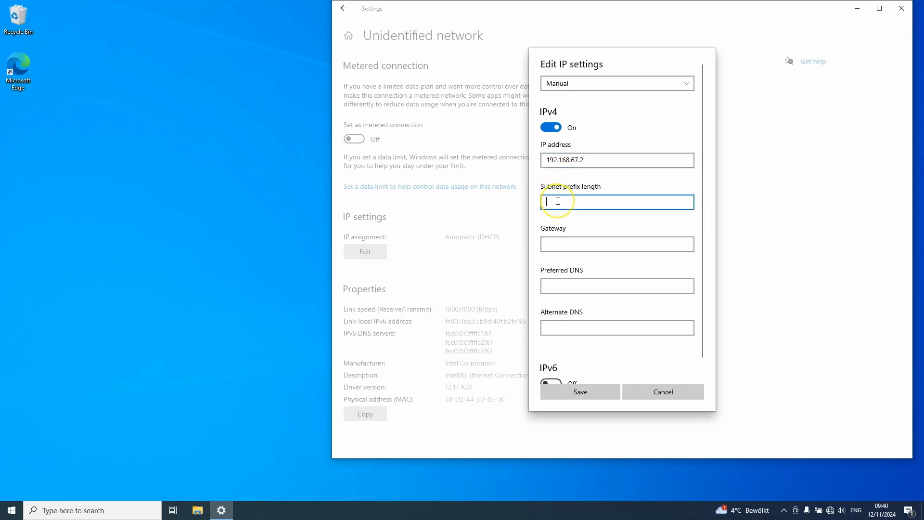
text(24)
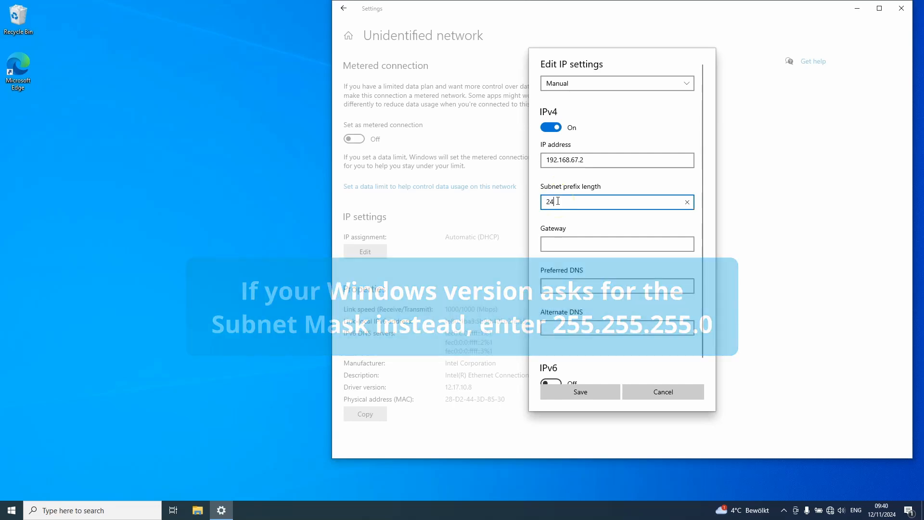
Set the gateway to 192.168.67.1, save the IP settings and close Windows Settings.
click(558, 245)
text(192)
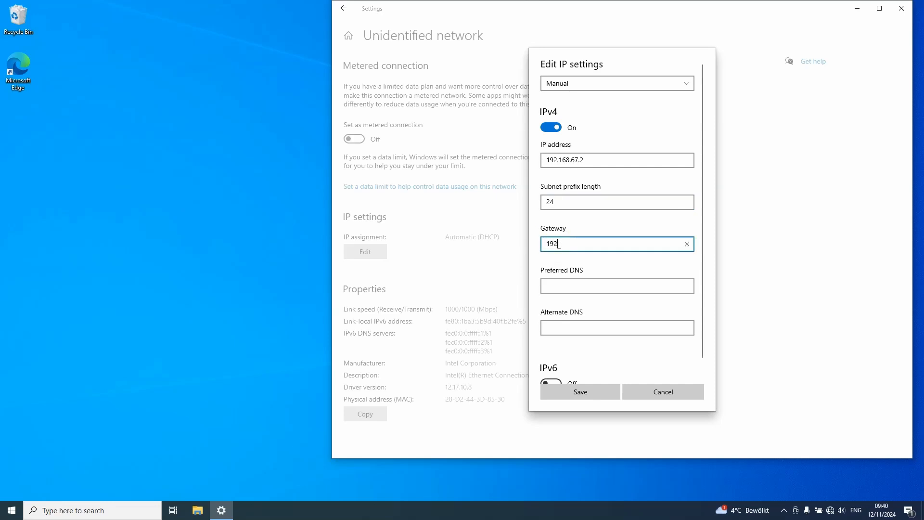
text(.168)
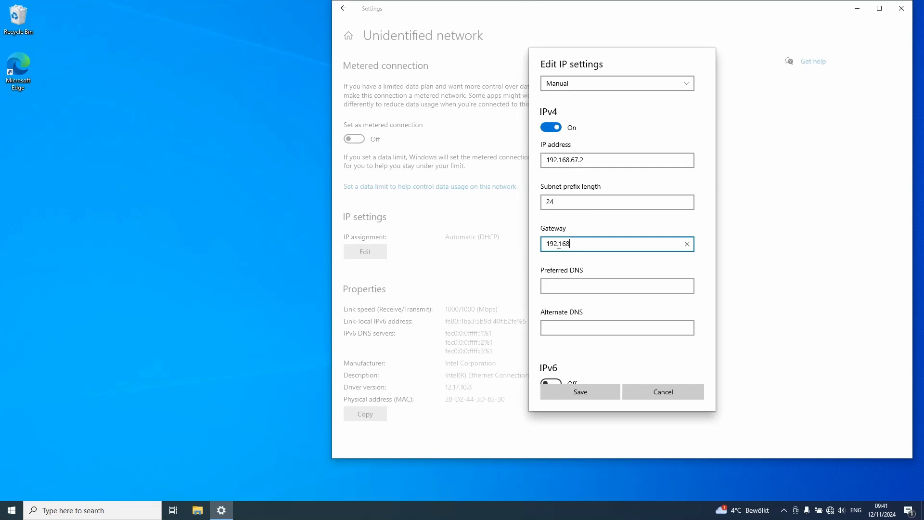
text(.67.1)
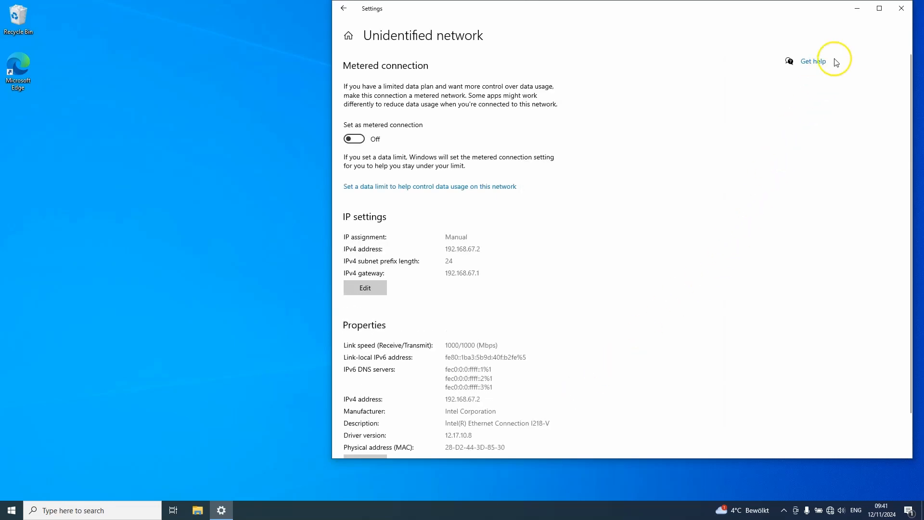
click(893, 12)
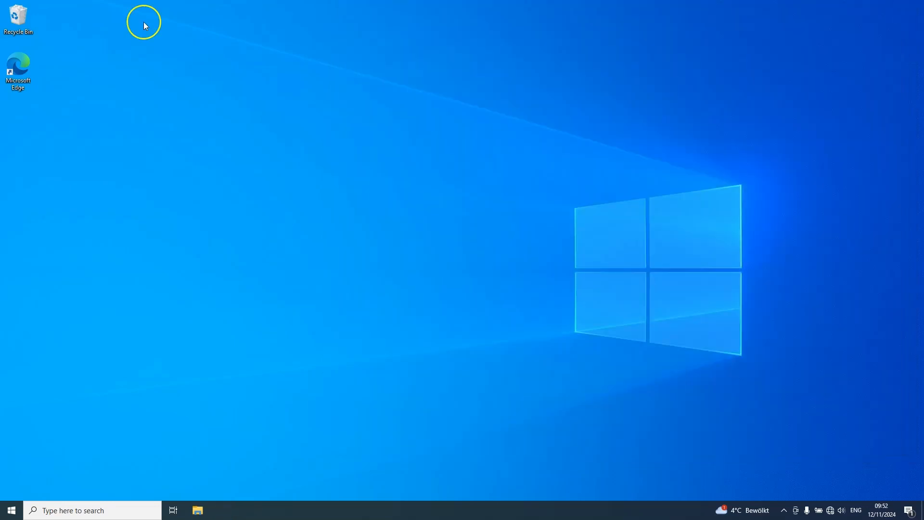
Launch EL-Software and maximize its window.
click(11, 509)
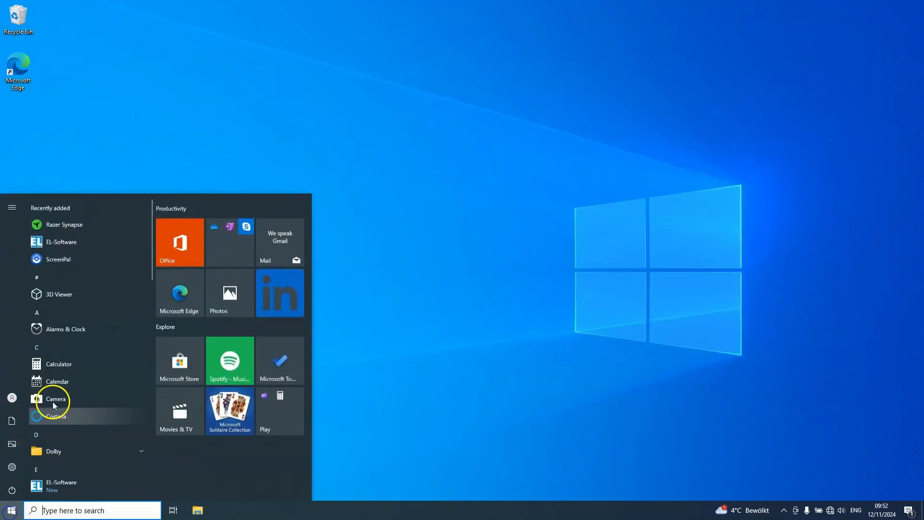
click(103, 247)
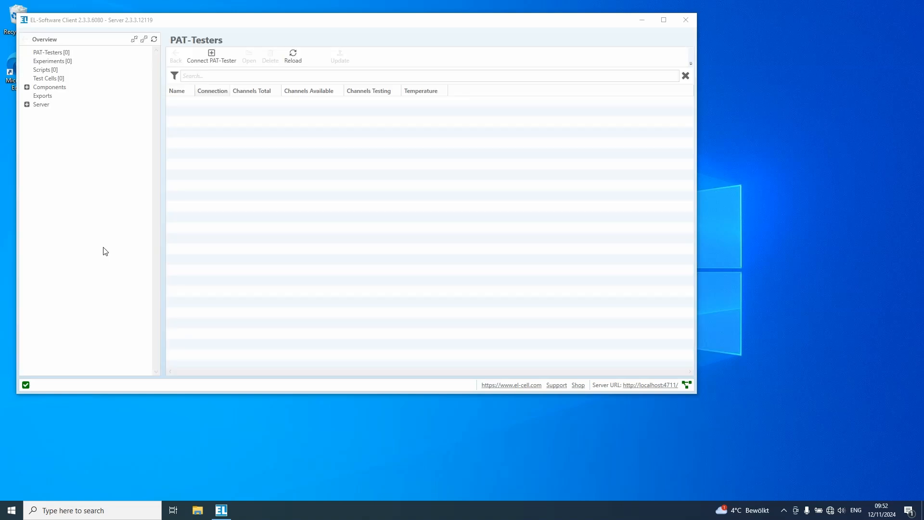
double_click(162, 23)
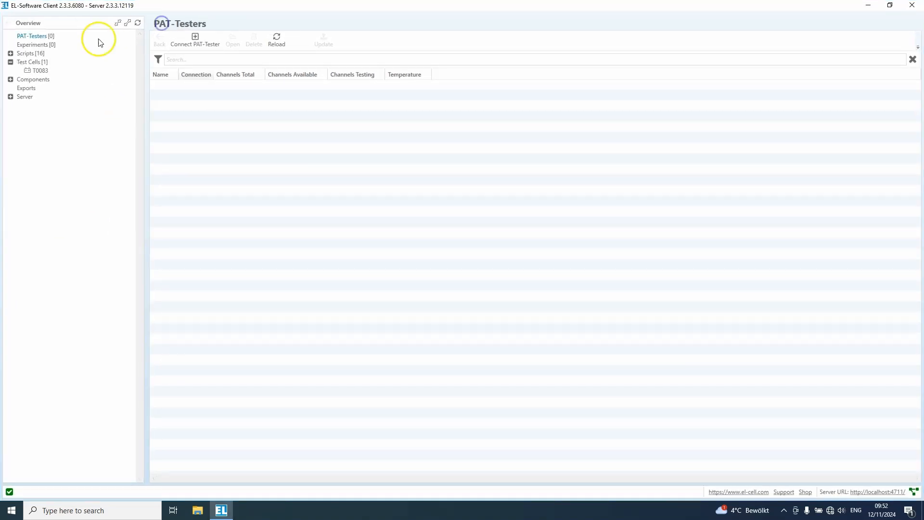
Start connecting a new PAT-Tester and search for available devices.
click(44, 36)
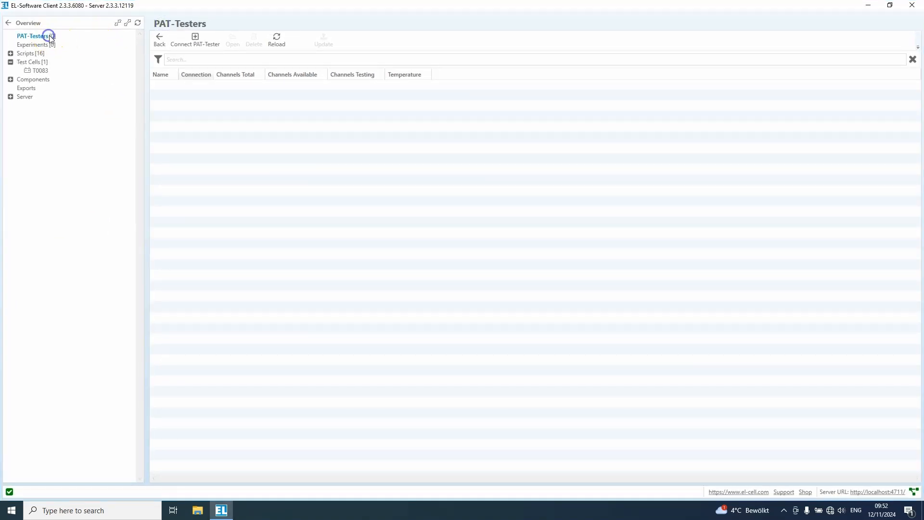
click(192, 40)
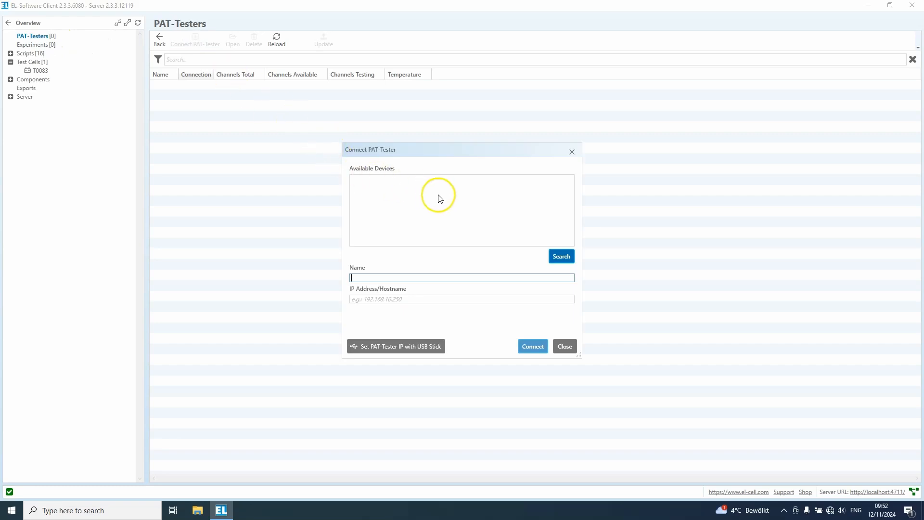
click(560, 256)
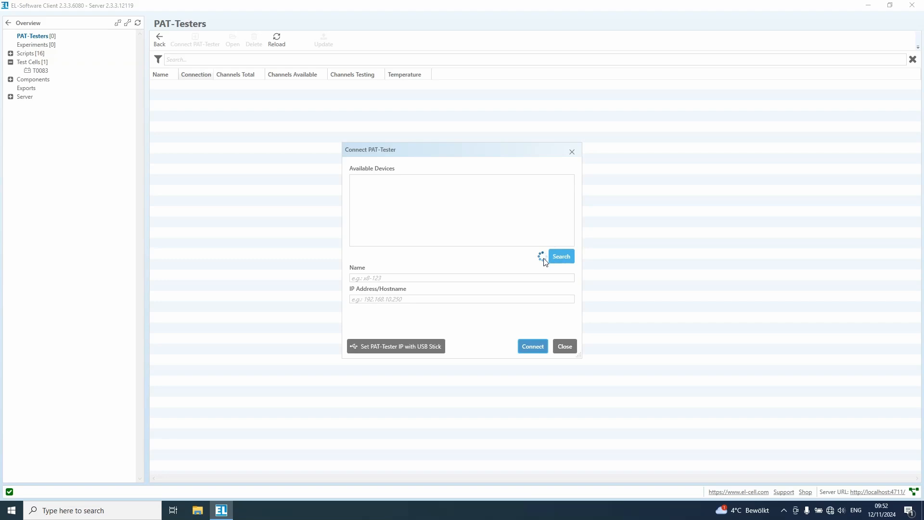
Enter x8-696 as the PAT-Tester name and 192.168.67.67 as its IP address, and connect to it.
click(391, 276)
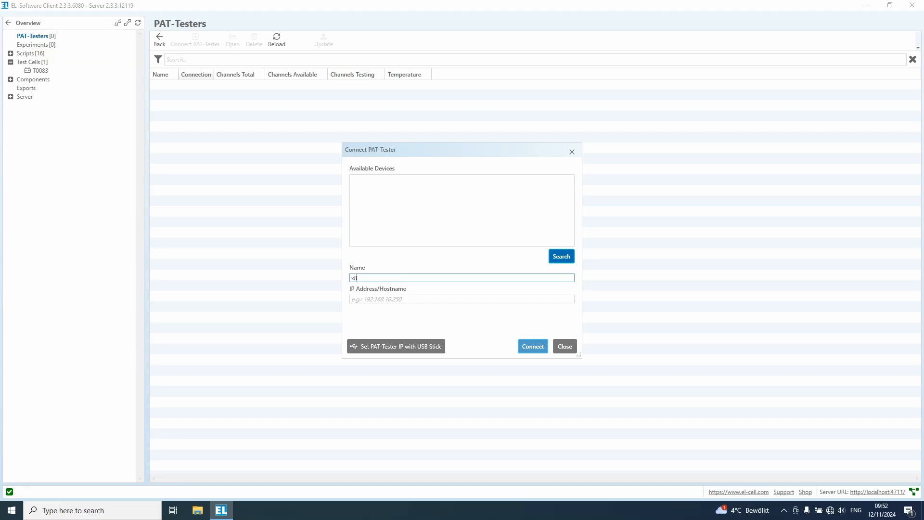
text(x8-696)
key(Tab)
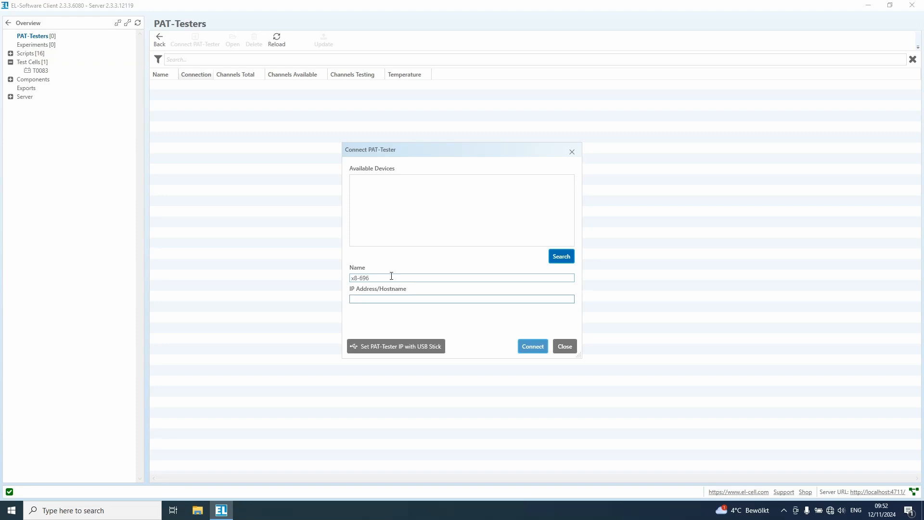
text(192.168.67.67)
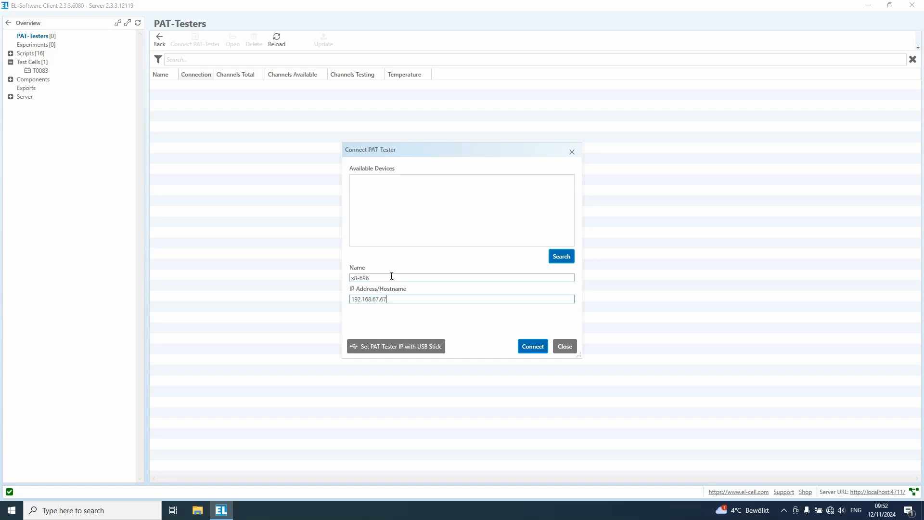
click(526, 347)
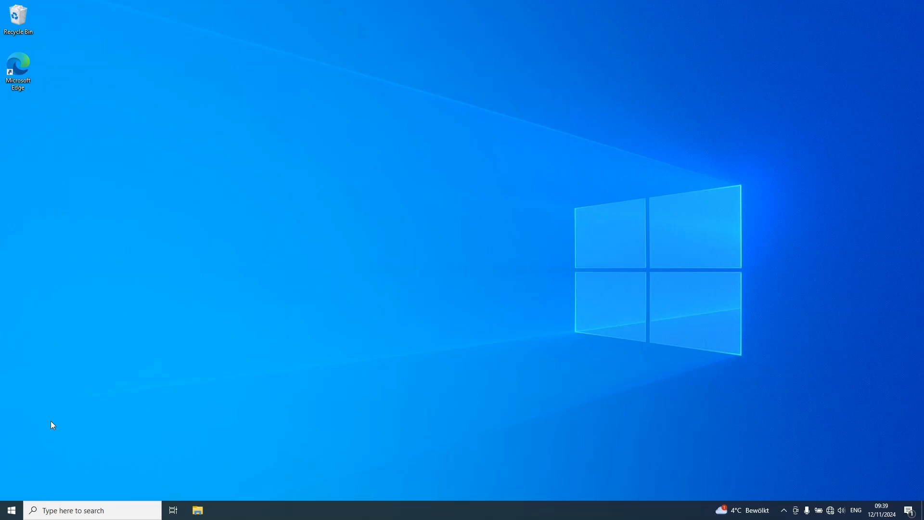
Open the Ethernet connection's IP assignment for editing in Windows Settings.
click(11, 511)
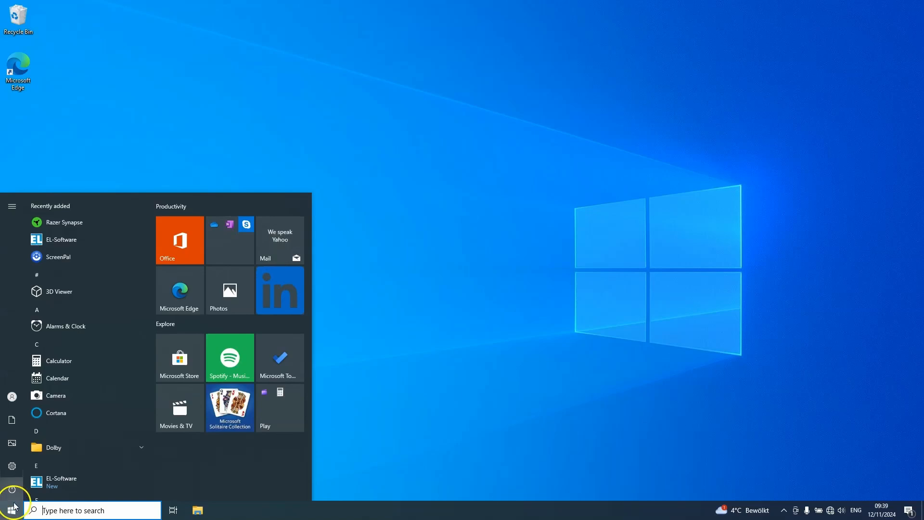
click(18, 470)
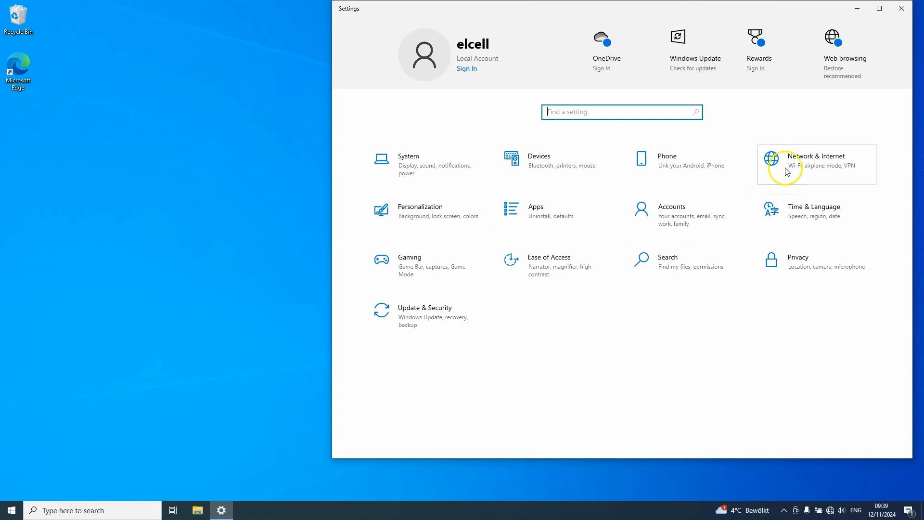
click(787, 171)
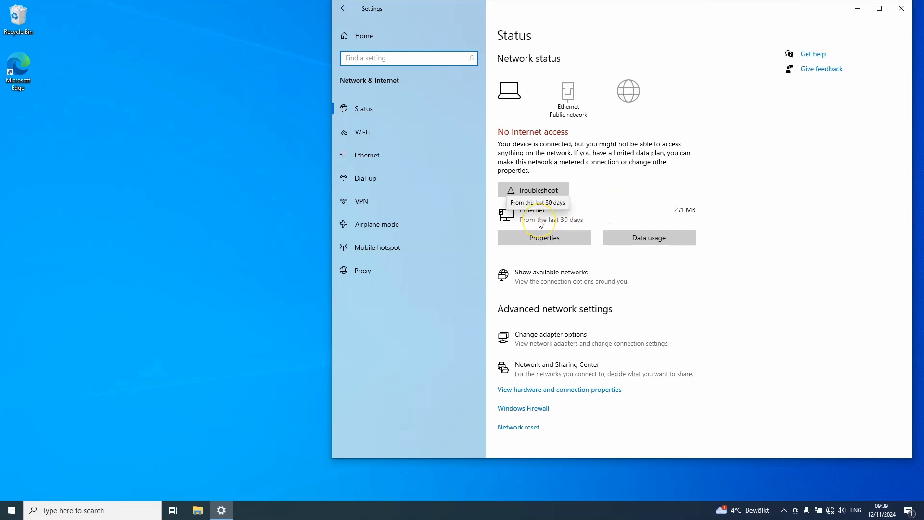
click(533, 235)
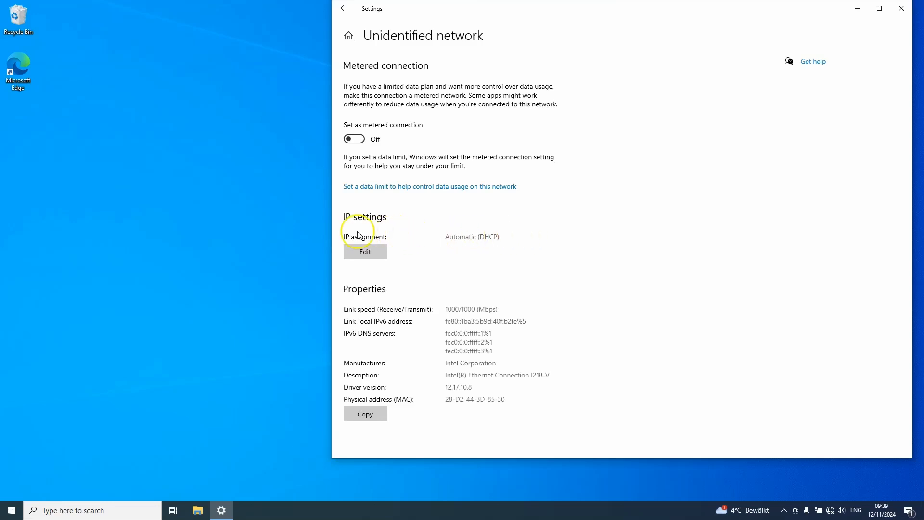
click(364, 253)
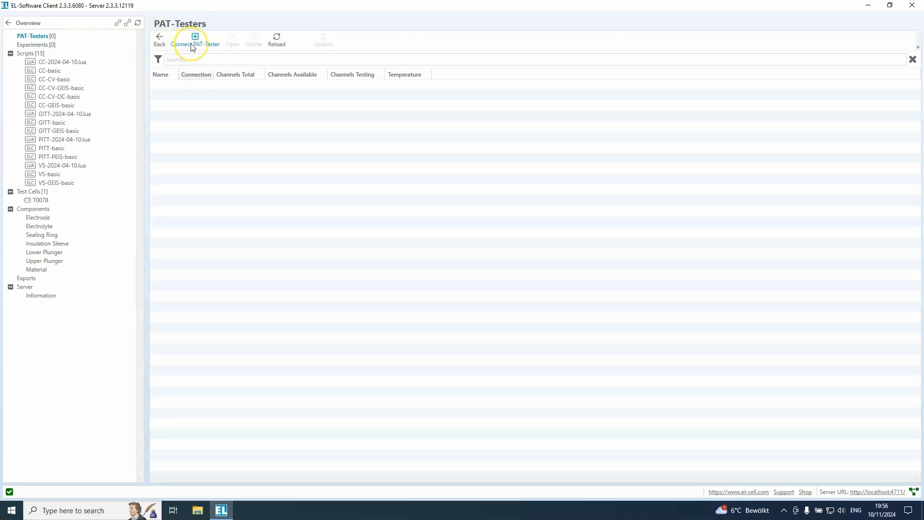
In EL-Software, search for available PAT-Testers, select the device x8-696 and connect to it.
click(192, 46)
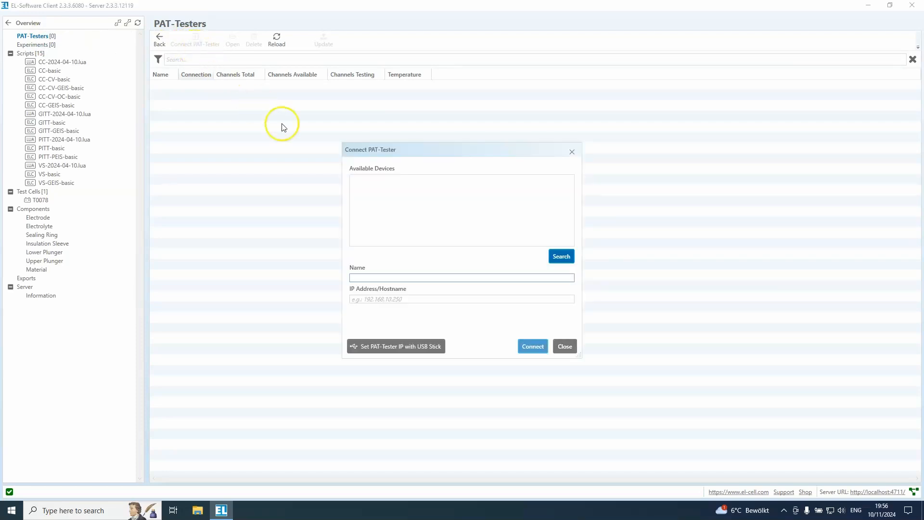
click(555, 258)
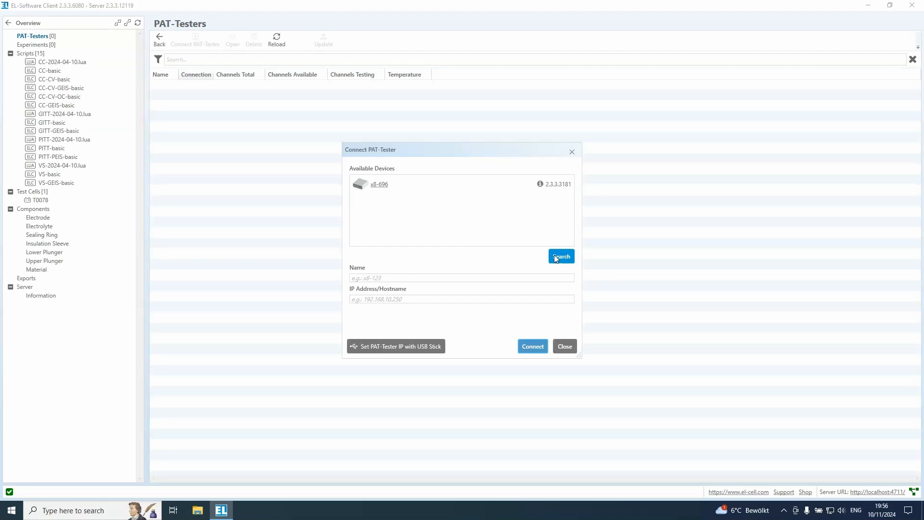
click(447, 188)
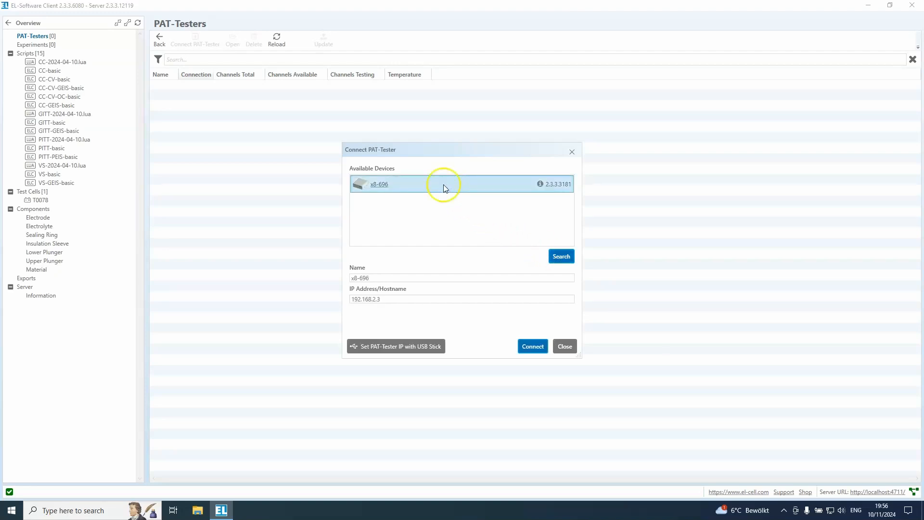
click(357, 278)
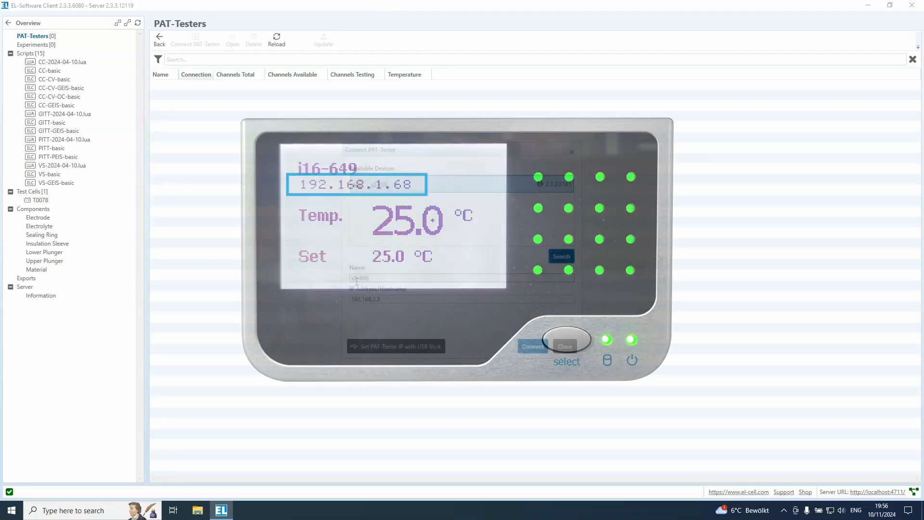
click(531, 346)
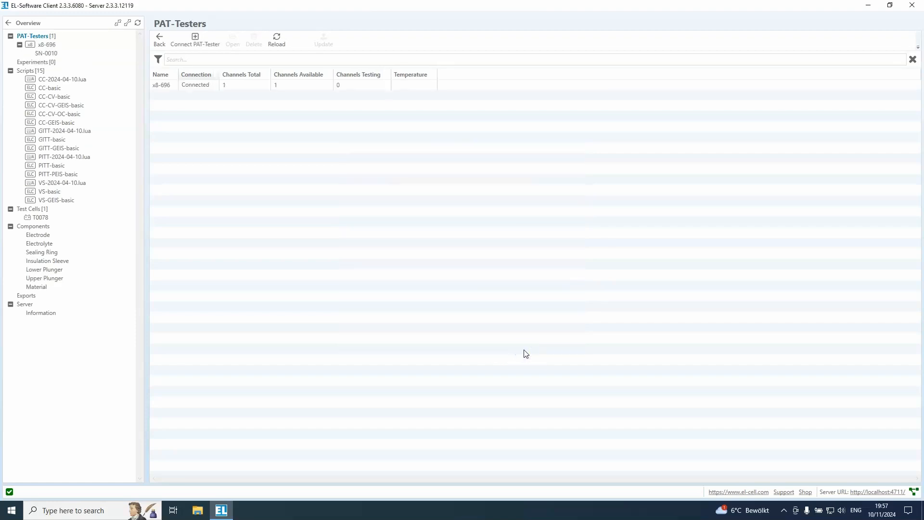